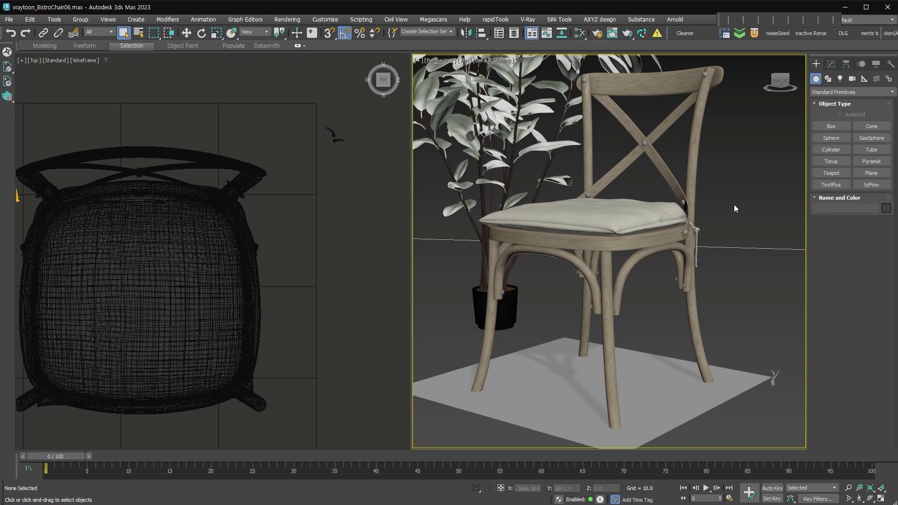
- Add a VRayToon atmospheric effect in the scene's environment settings
left_click(293, 20)
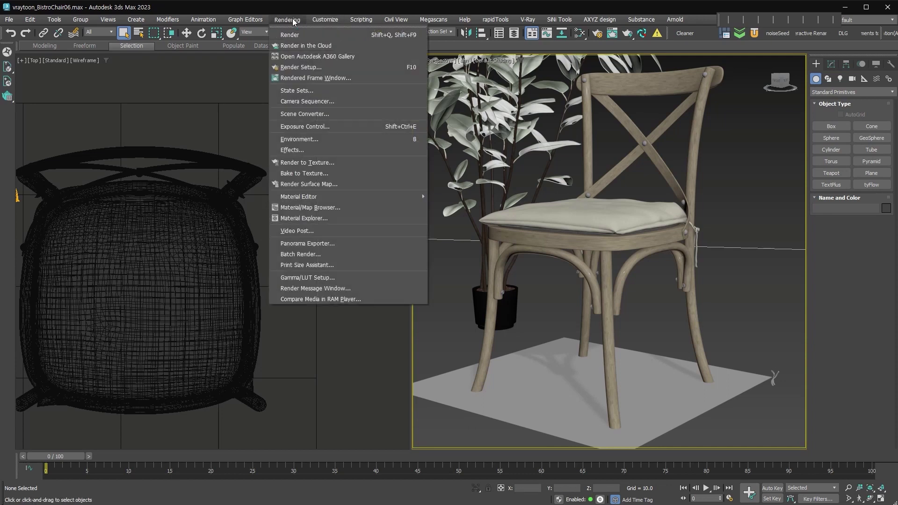
left_click(328, 138)
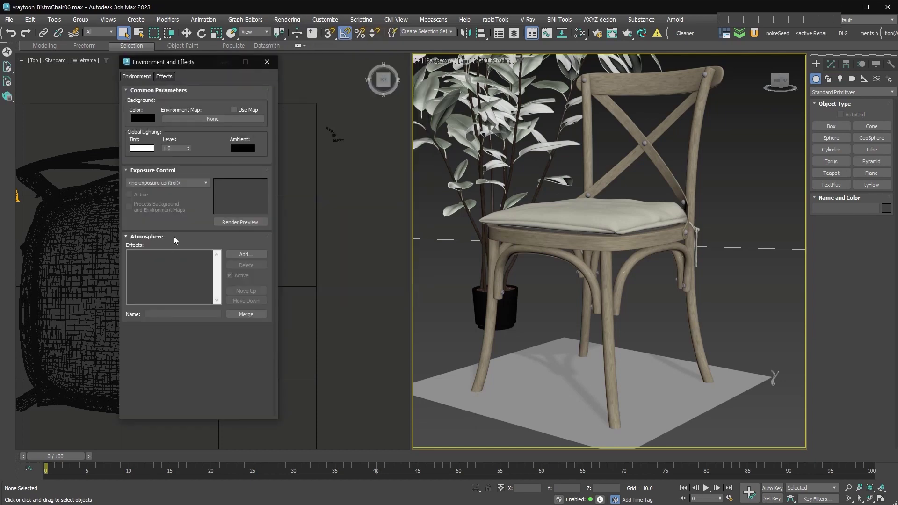
left_click(246, 254)
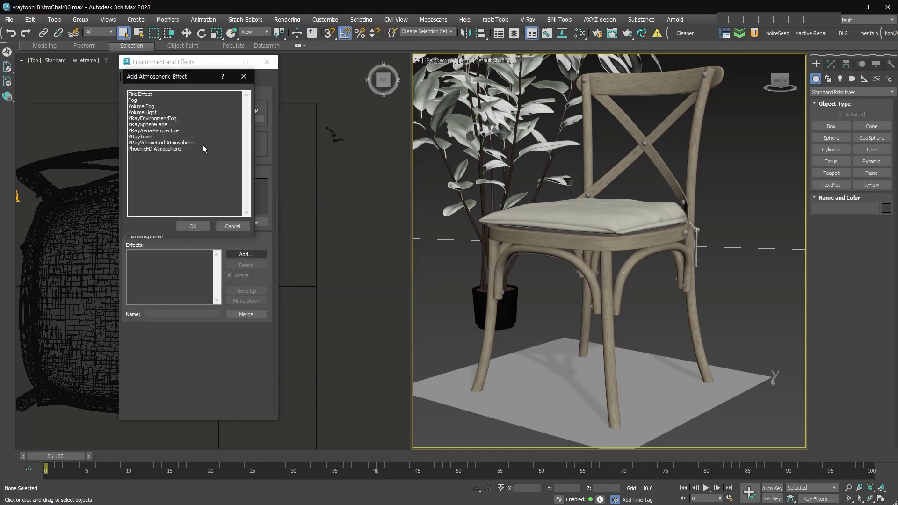
left_click(157, 137)
double_click(159, 137)
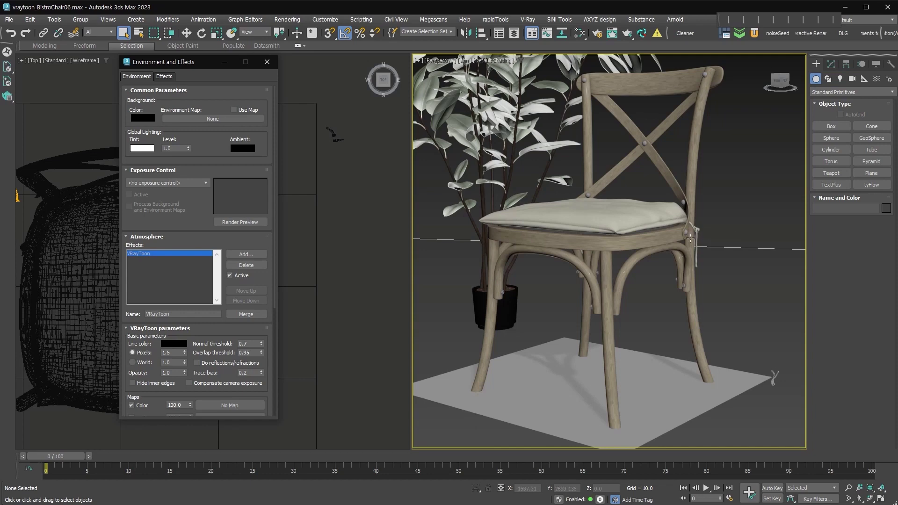
- Render the scene and examine the toon outlines on the plant leaves, chair frame and legs up close
left_click(627, 33)
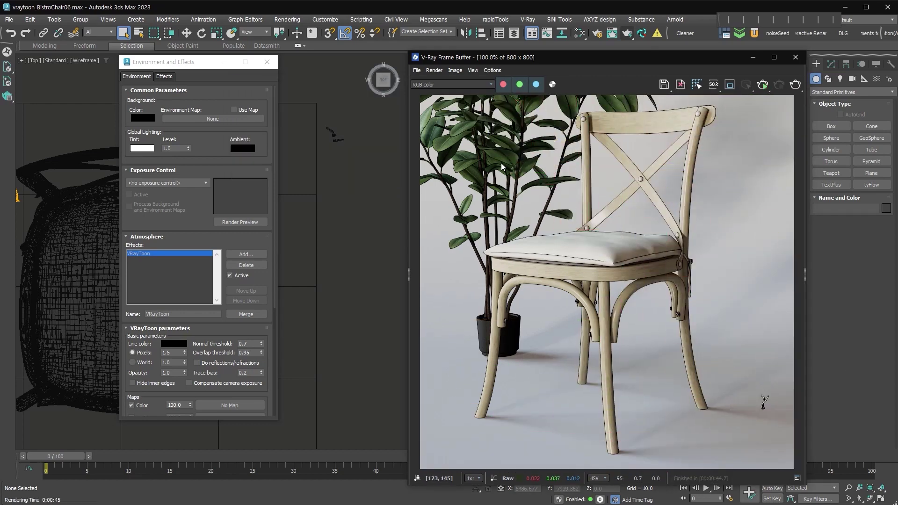
scroll(502, 166, "up", 2)
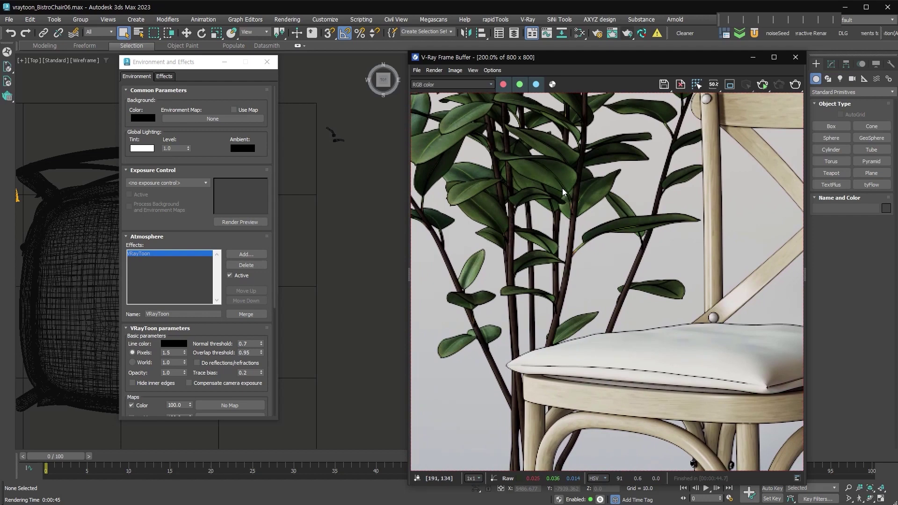
scroll(615, 248, "down", 2)
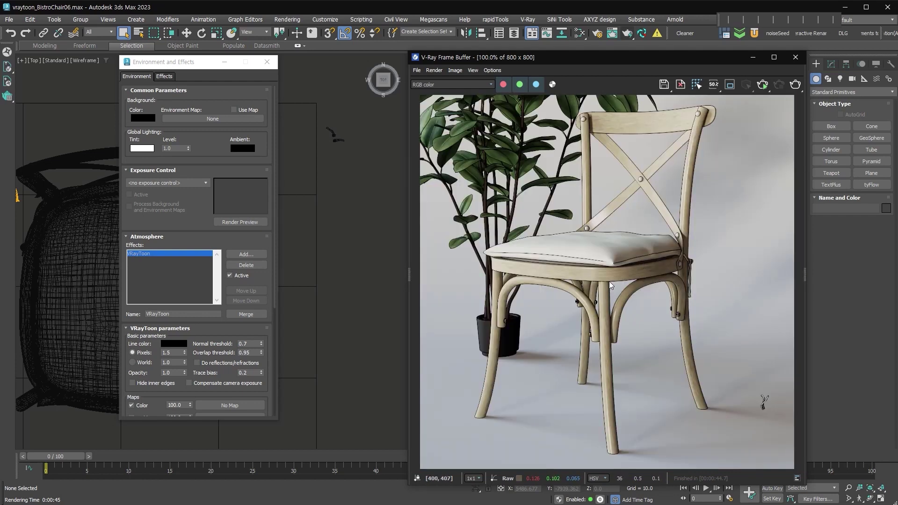
scroll(602, 306, "up", 2)
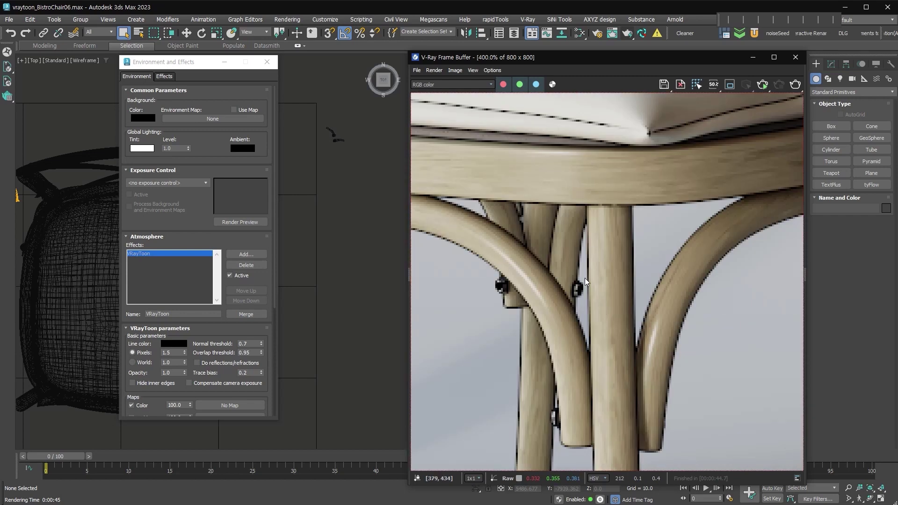
scroll(584, 276, "down", 2)
scroll(771, 405, "up", 1)
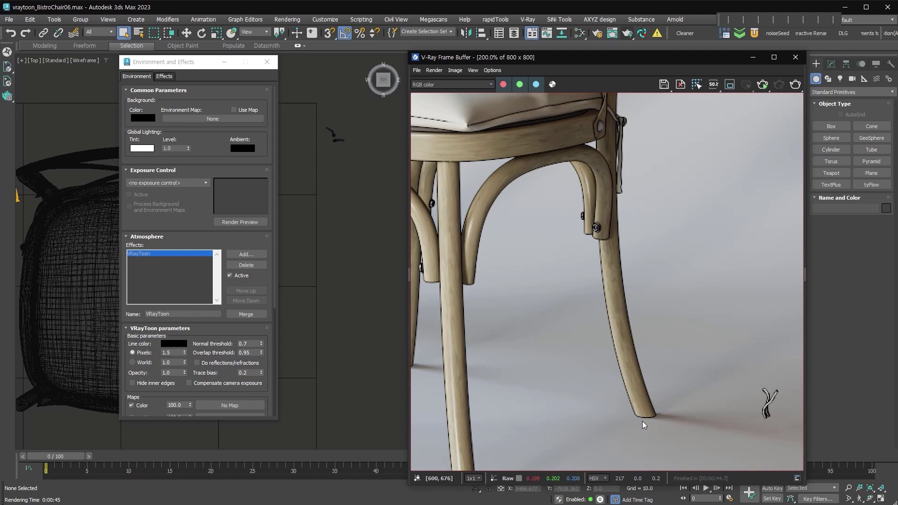
scroll(641, 421, "down", 1)
- Move the render window clear of the perspective view and create a Chaos Scatter object beside the ground plane
left_click_drag(608, 60, 200, 37)
left_click(851, 93)
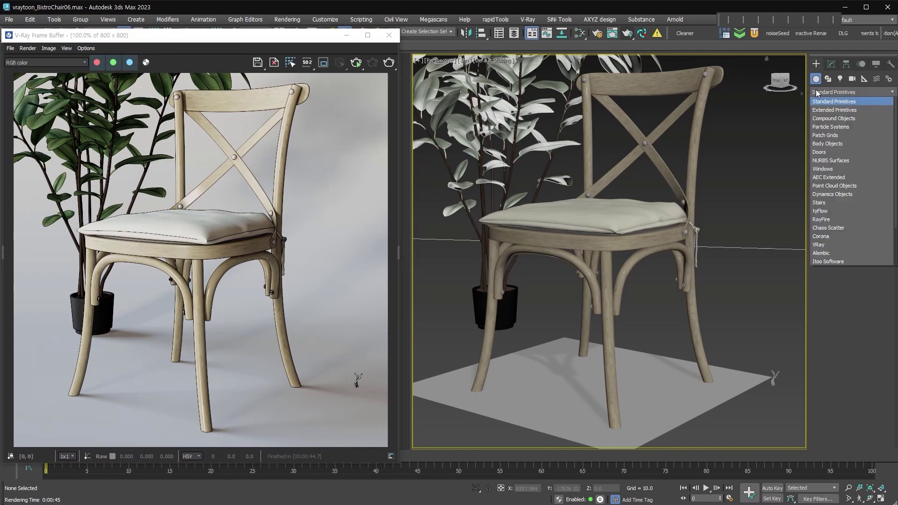
left_click(846, 228)
left_click(851, 126)
left_click(763, 414)
- Create an Itoo Forest Pro object in icon mode in front of the Chaos Scatter icon
left_click(825, 92)
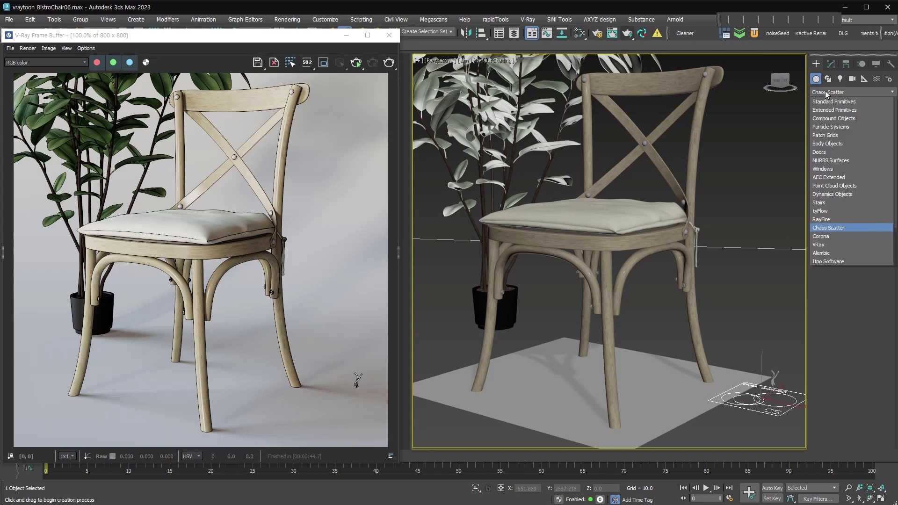
left_click(840, 261)
left_click(871, 126)
mouse_move(709, 427)
left_mouse_down()
mouse_move(724, 448)
mouse_move(771, 416)
mouse_move(746, 438)
left_mouse_up()
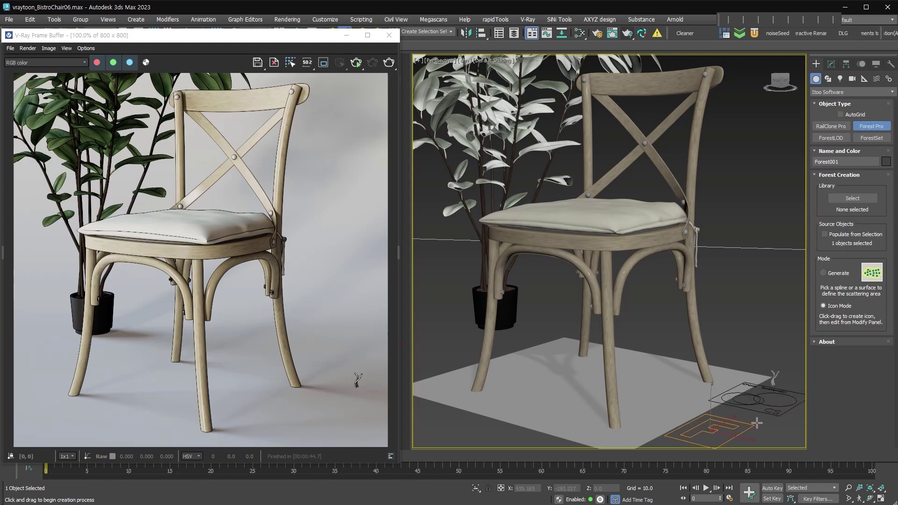
right_click(756, 423)
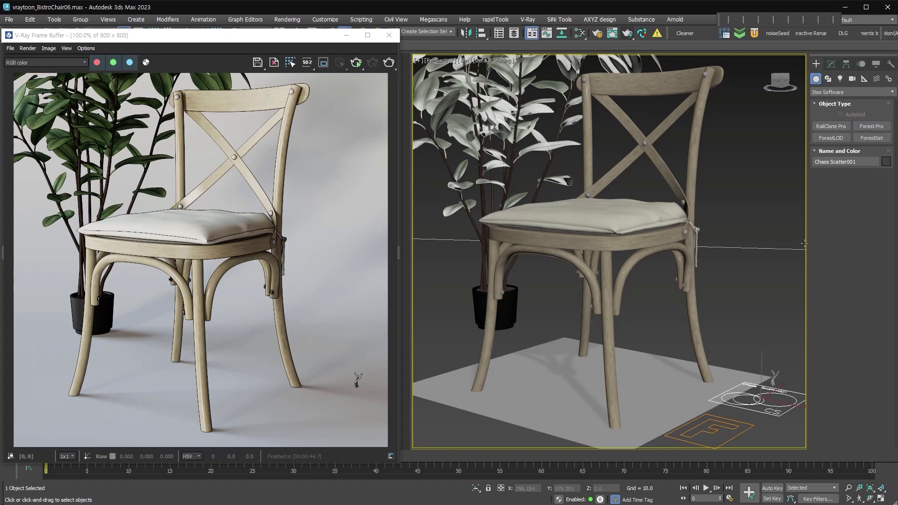
- In the Chaos Scatter object, assign Plane003 as the distribution target and Box002 and Box001 as the instanced models
left_click(831, 64)
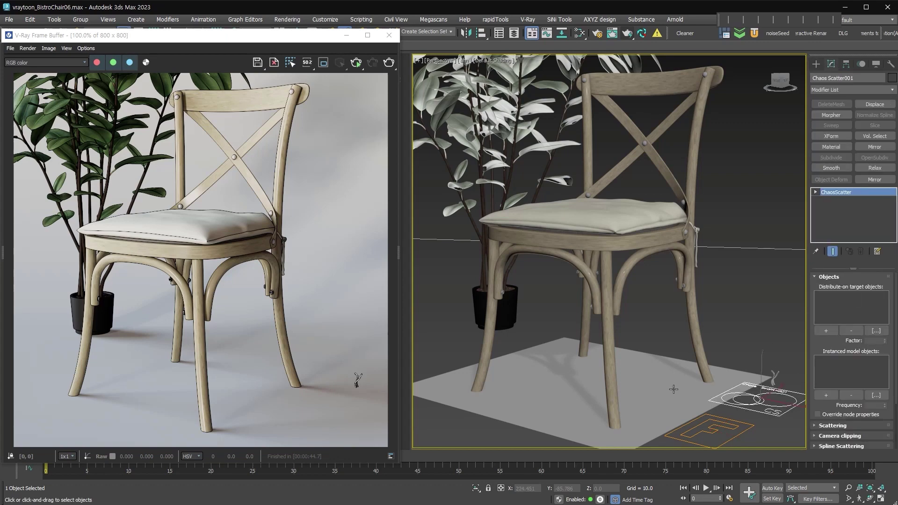
left_click(826, 330)
left_click(660, 385)
left_click(832, 396)
left_click(776, 373)
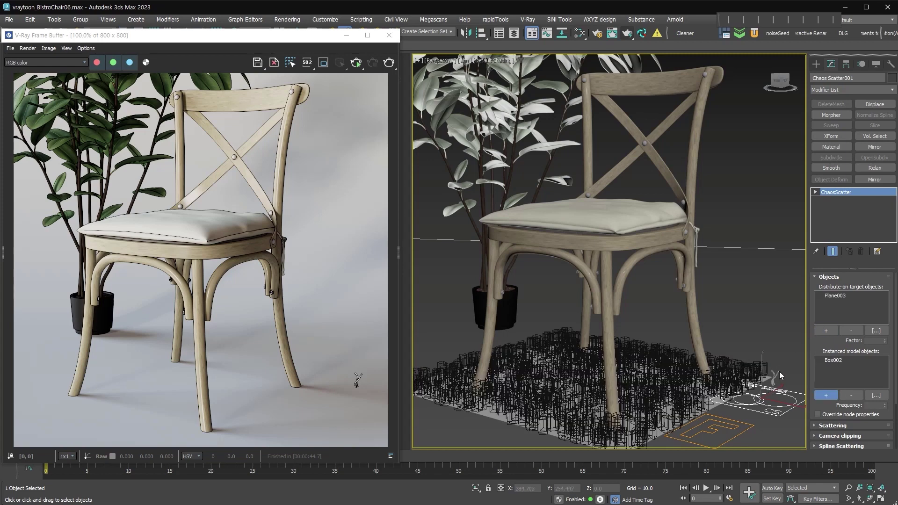
left_click(778, 373)
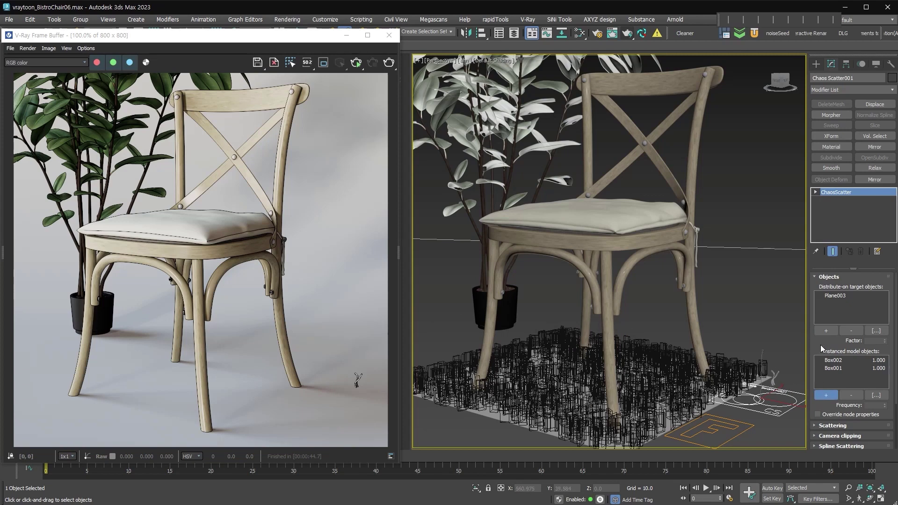
- Set the Chaos Scatter's random surface distribution count to 10000
scroll(820, 345, "down", 3)
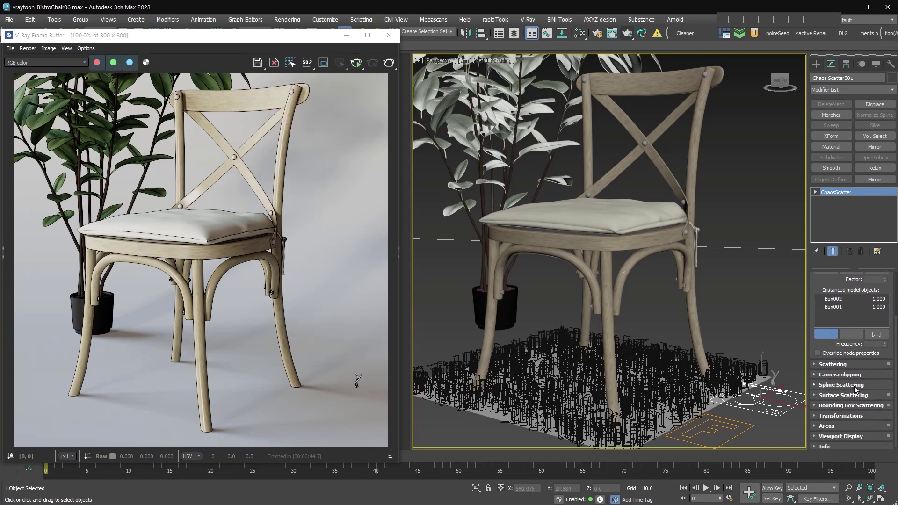
left_click(856, 364)
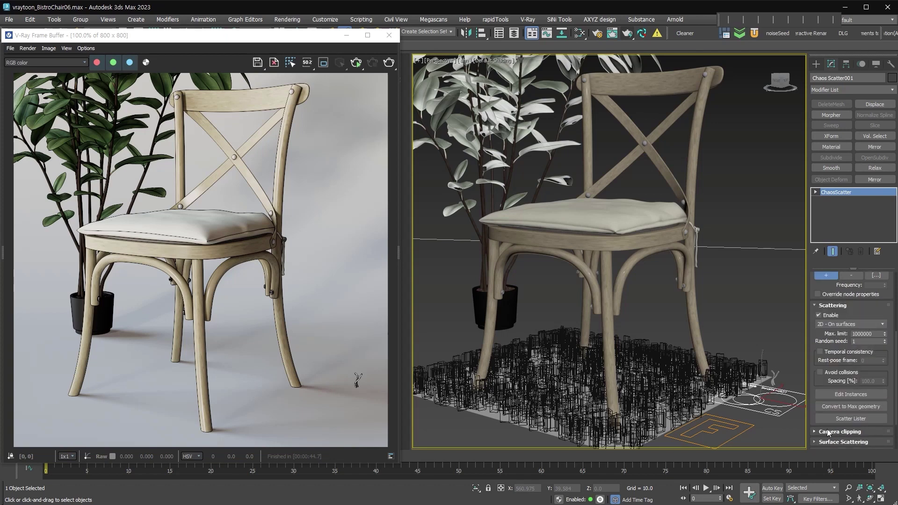
scroll(823, 346, "down", 2)
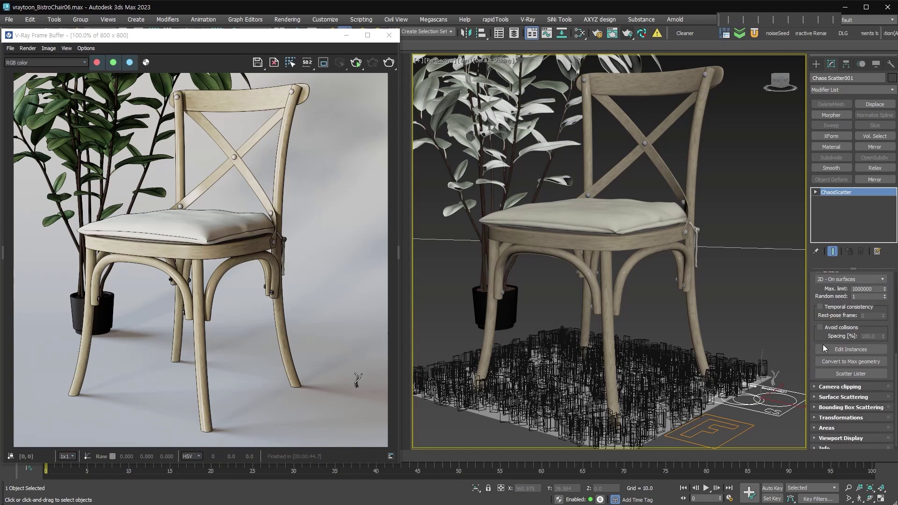
left_click(859, 397)
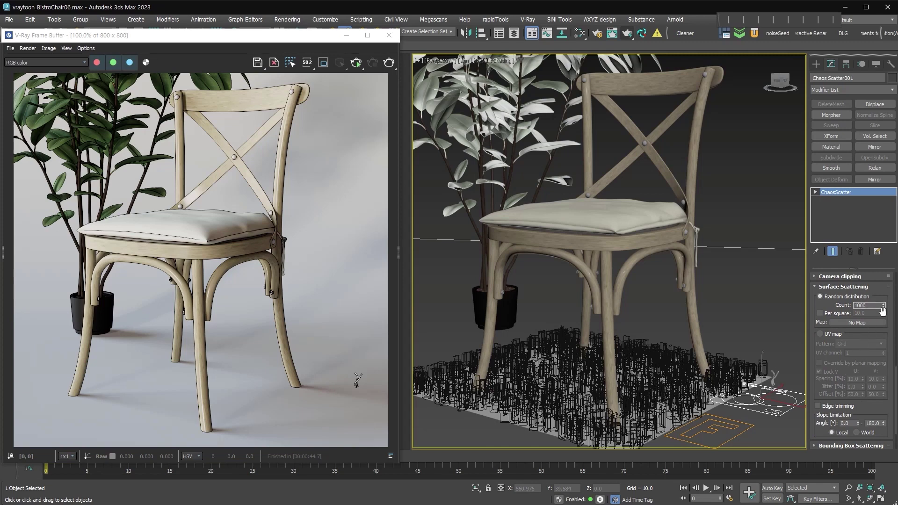
key("Return")
key("w")
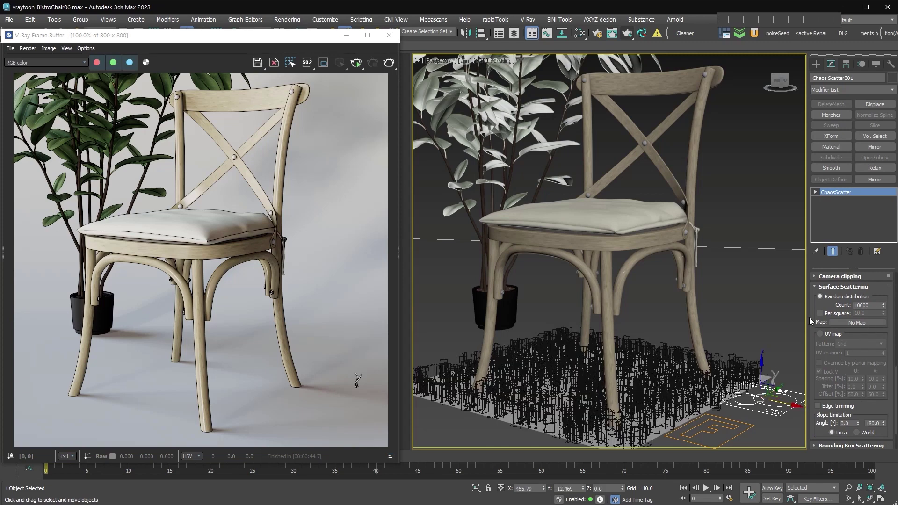
left_click(825, 287)
- Render the scene with the scattered strands and examine their outlines around the chair legs up close
left_click(389, 63)
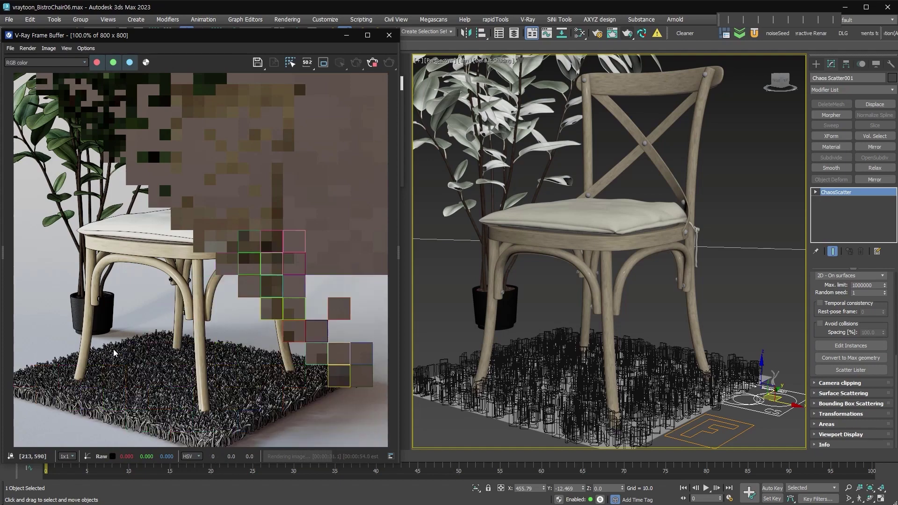
left_click(538, 273)
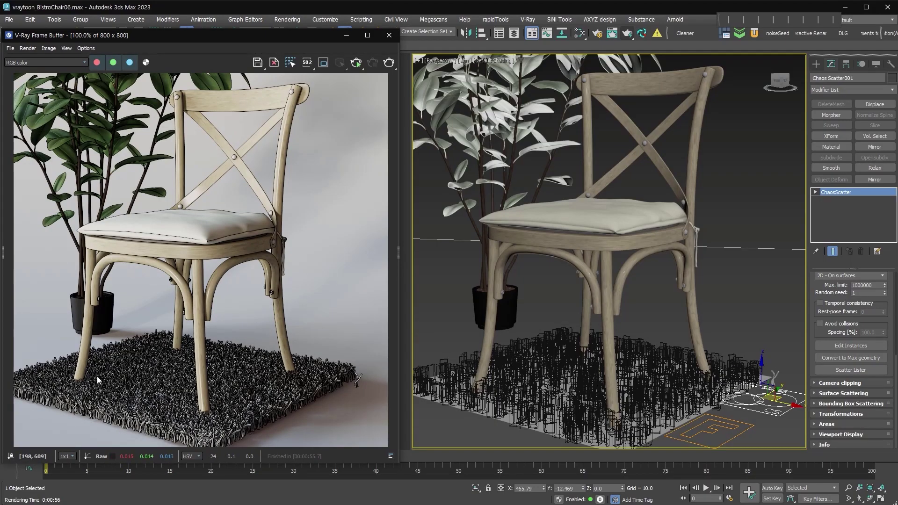
scroll(97, 376, "up", 1)
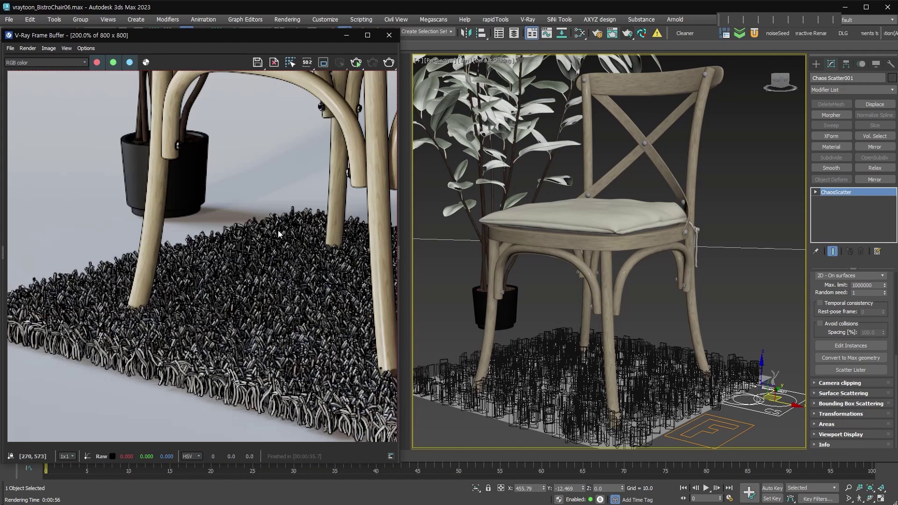
scroll(206, 255, "up", 1)
middle_click_drag(213, 323, 290, 178)
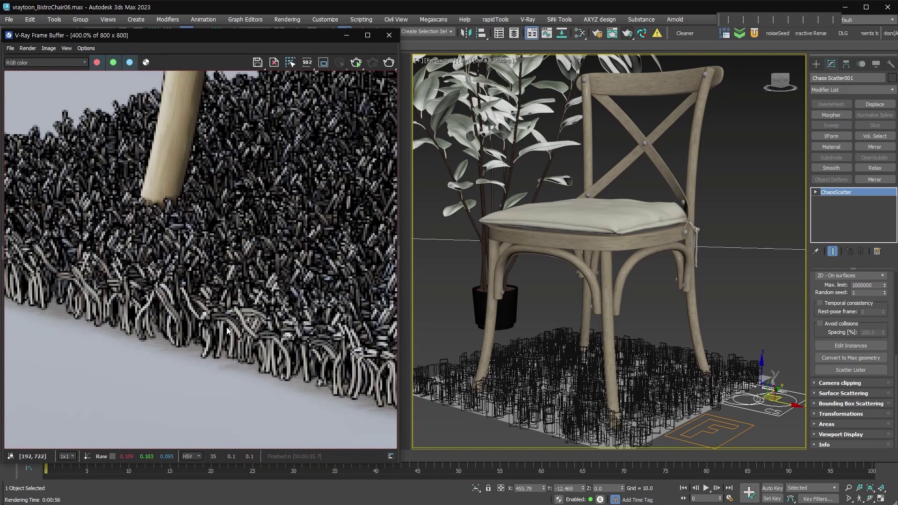
middle_click_drag(245, 224, 227, 322)
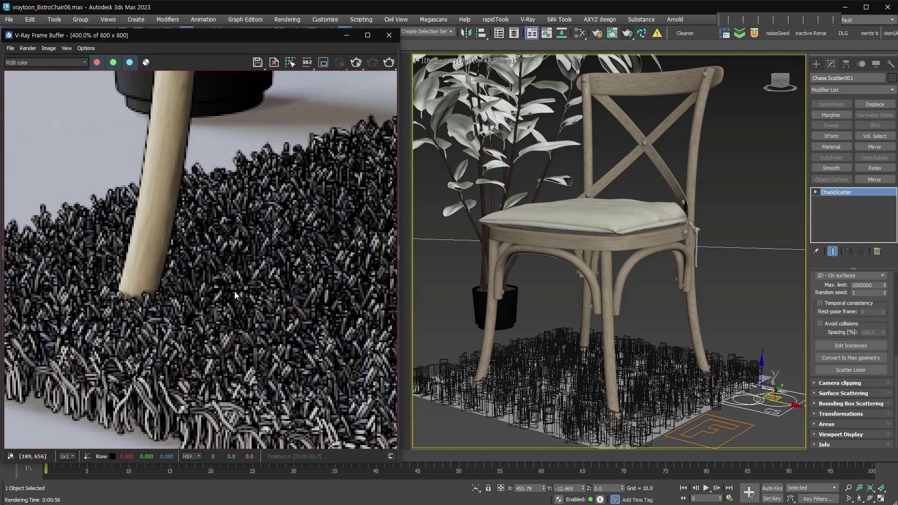
double_click(234, 283)
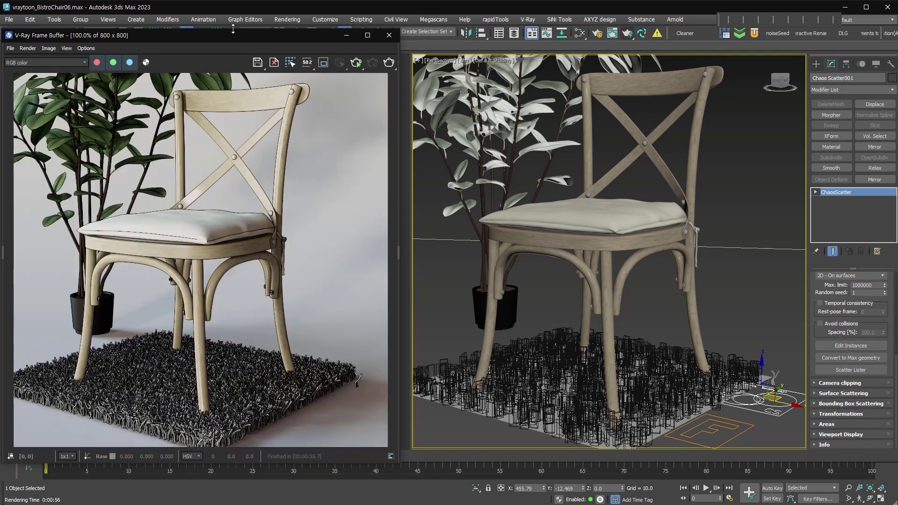
- Enable hiding of inner edges for the VRayToon effect and move its settings window clear of the render
left_click(287, 19)
left_click(329, 136)
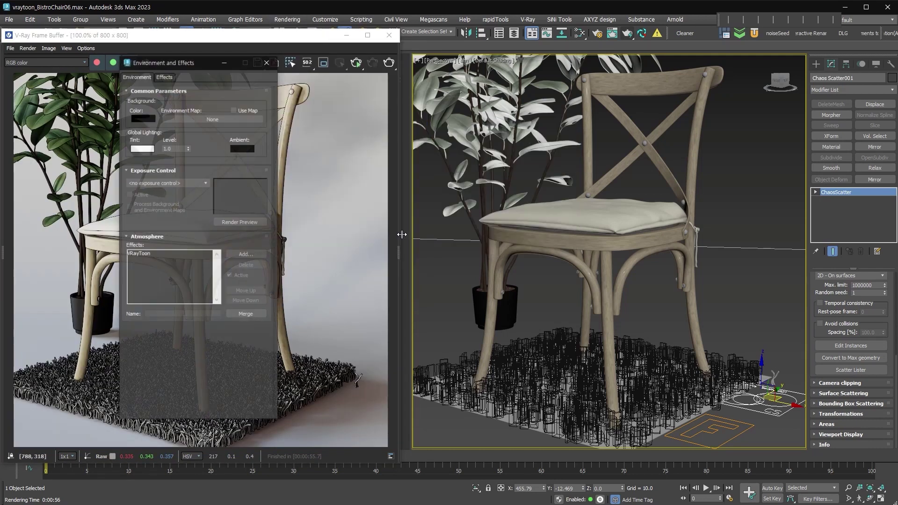
left_click(168, 254)
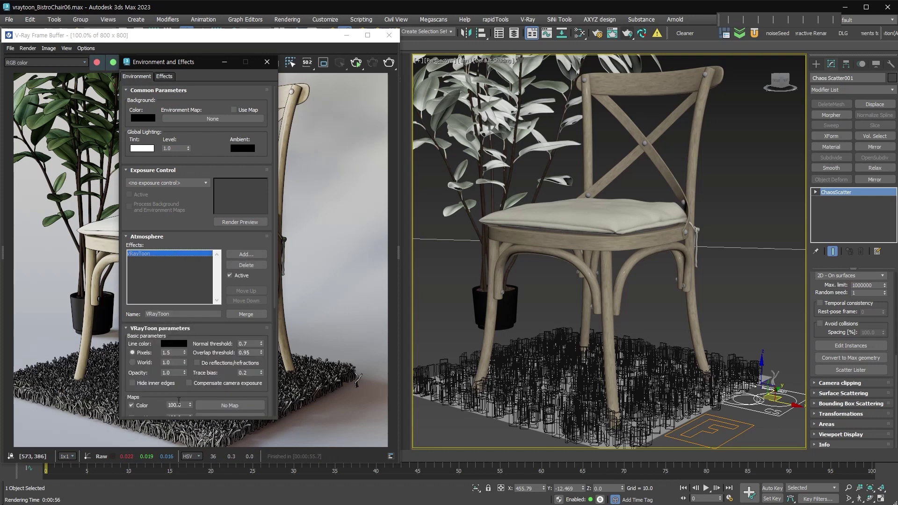
double_click(168, 353)
left_click_drag(181, 66, 313, 85)
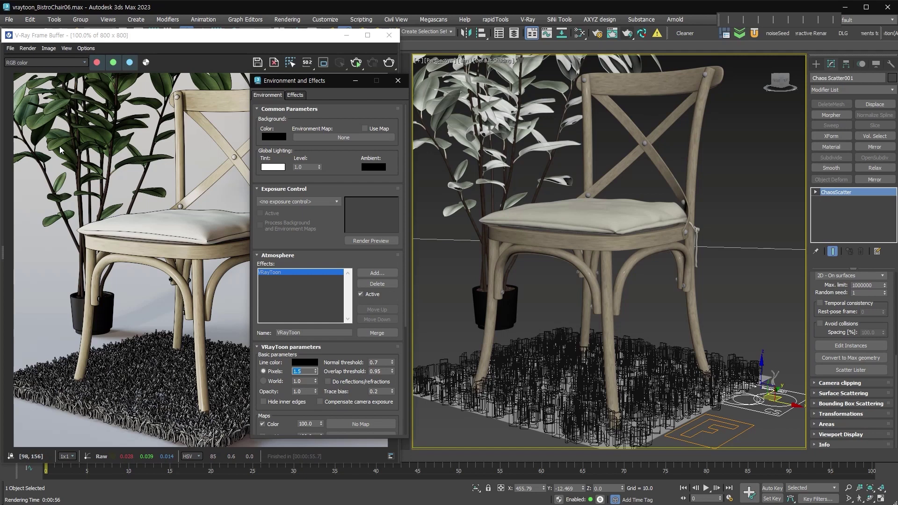
left_click(290, 402)
left_click_drag(308, 81, 497, 65)
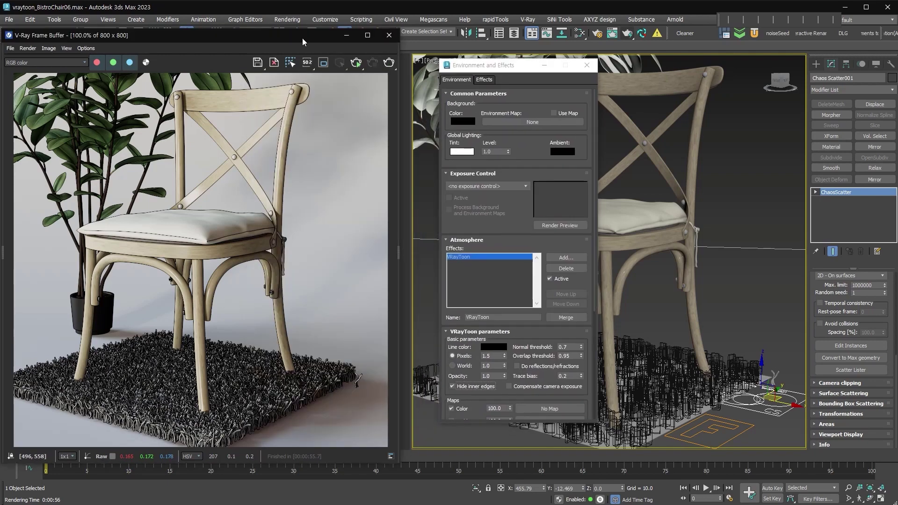
- Render the scene with inner edges hidden and examine the outlines on the chair back, cushion and legs
left_click(389, 66)
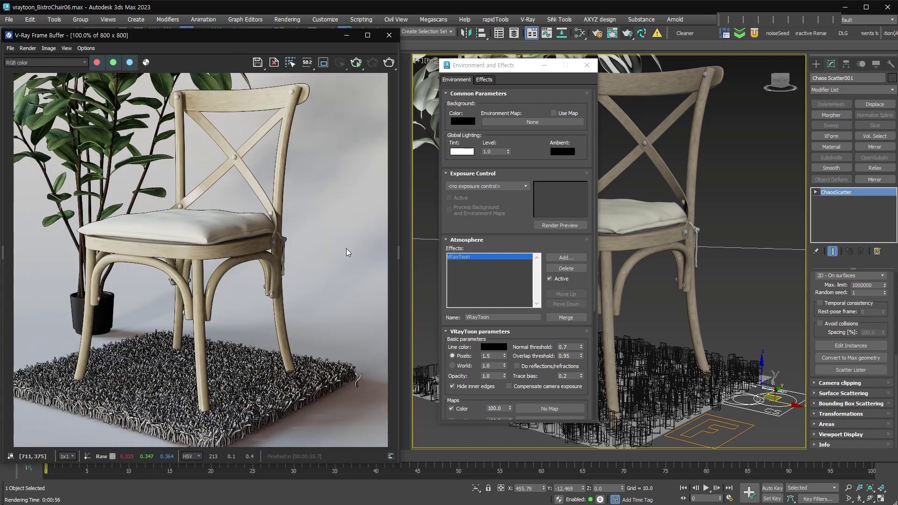
scroll(264, 105, "up", 1)
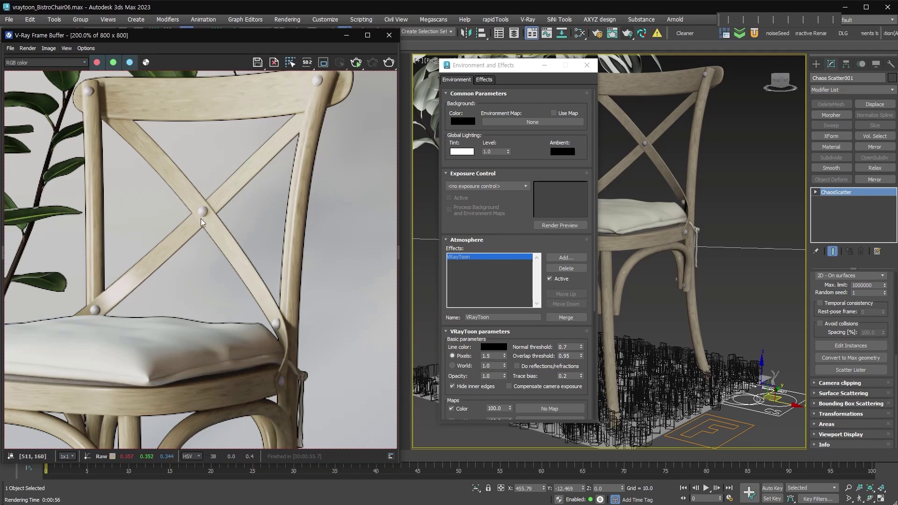
middle_click_drag(204, 217, 232, 201)
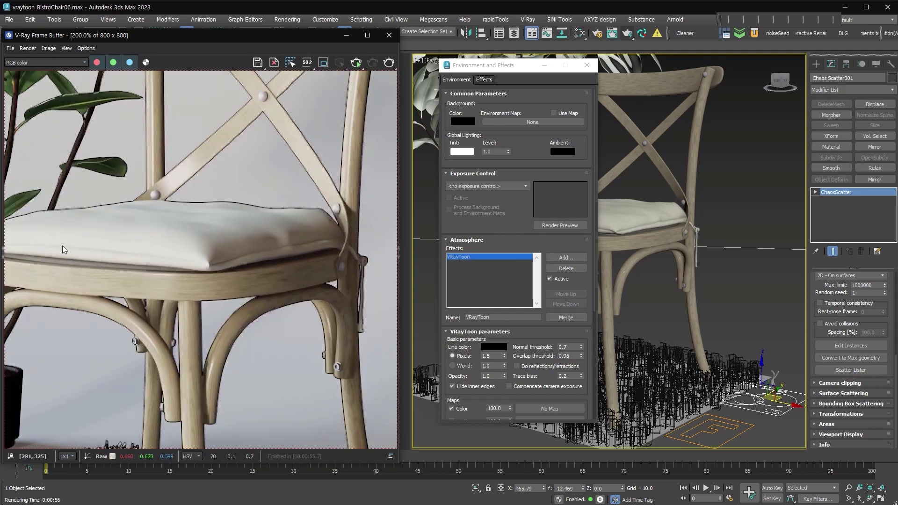
middle_click_drag(181, 336, 264, 304)
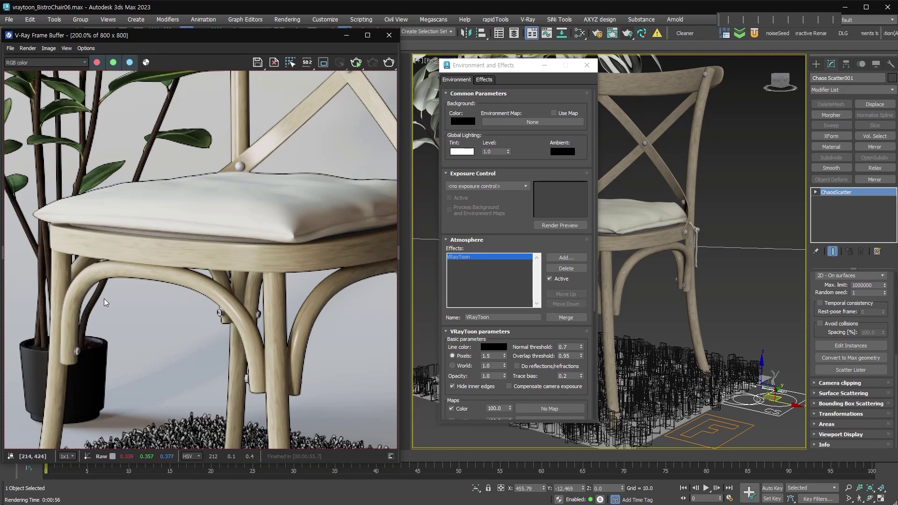
- Examine the hidden-inner-edge outlines on the plant leaves and scattered strands, both up close and across the whole render
middle_click_drag(122, 225, 240, 387)
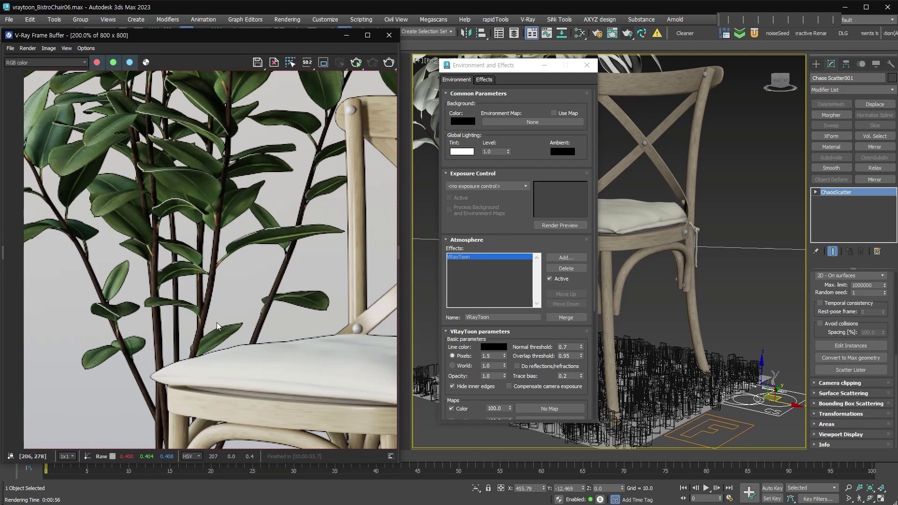
middle_click_drag(291, 354, 268, 255)
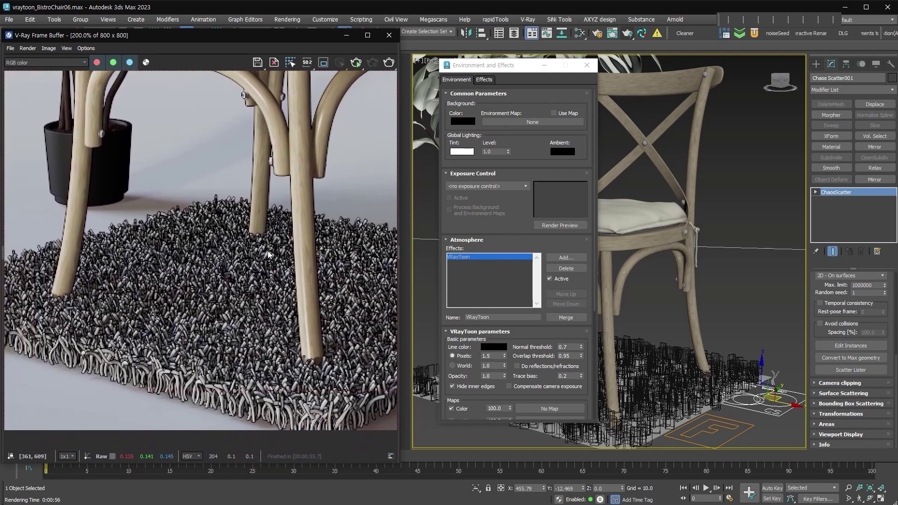
scroll(164, 282, "up", 4)
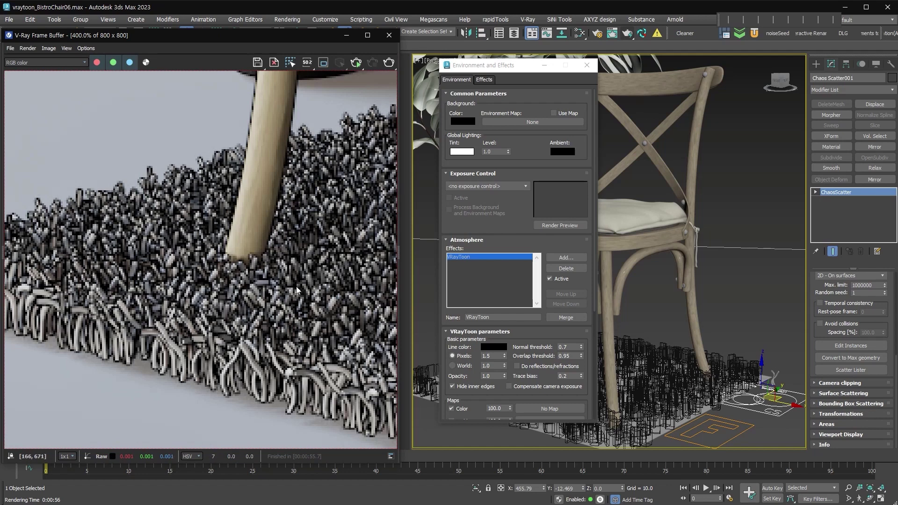
scroll(296, 290, "down", 3)
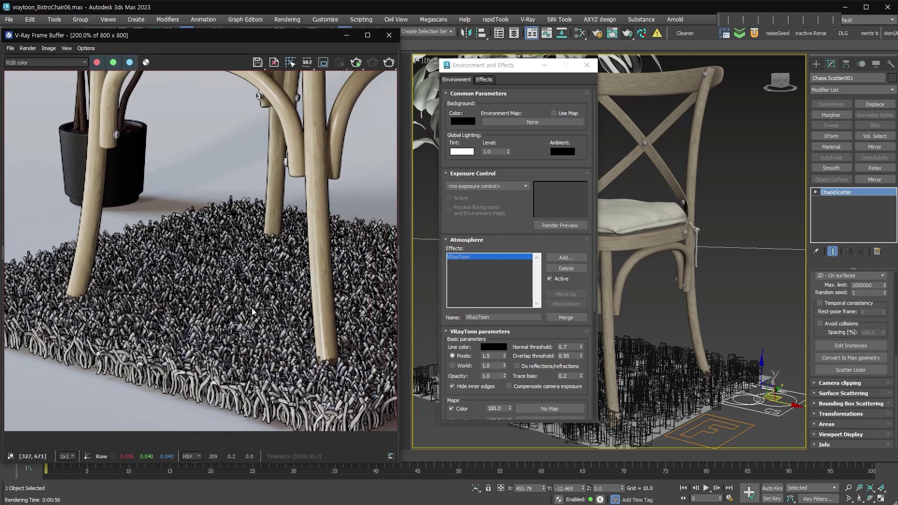
scroll(254, 312, "down", 2)
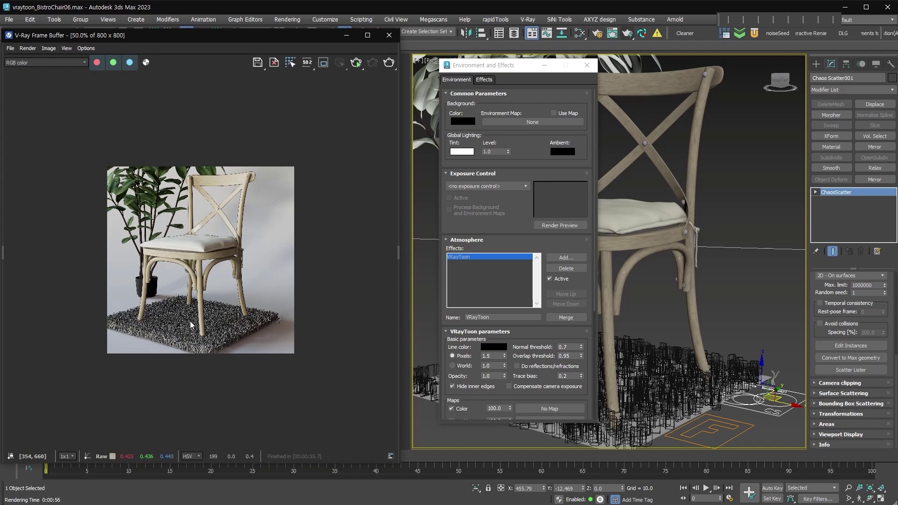
scroll(190, 324, "up", 1)
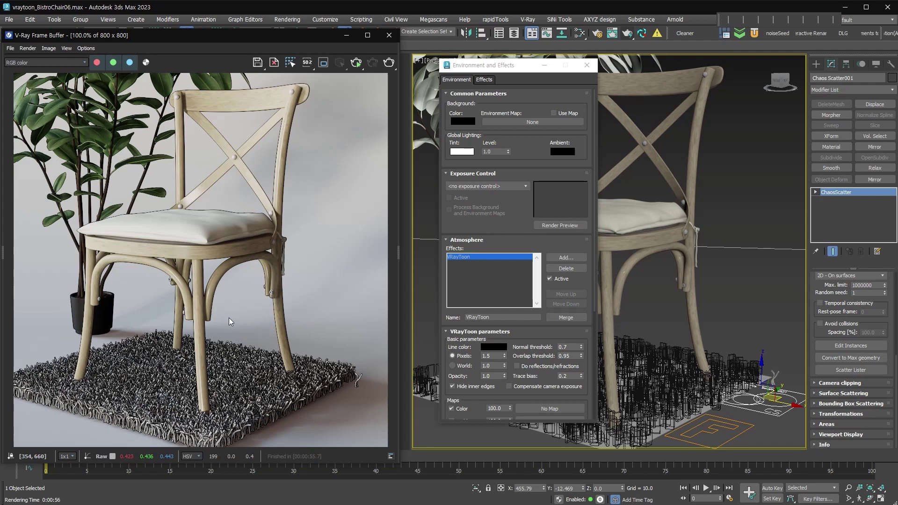
- Clear the effect settings window from the viewport and replace the Chaos Scatter with a Forest Pro object beside the base
left_click_drag(512, 65, 341, 32)
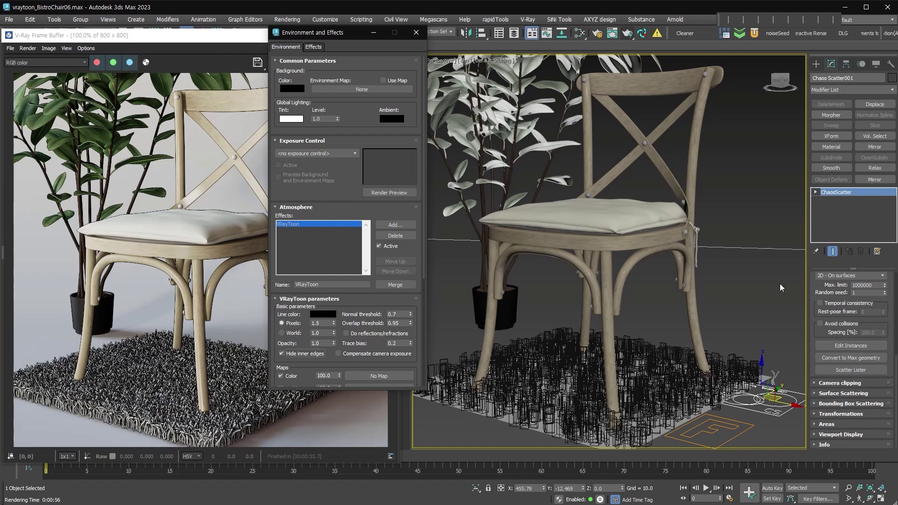
left_click(780, 397)
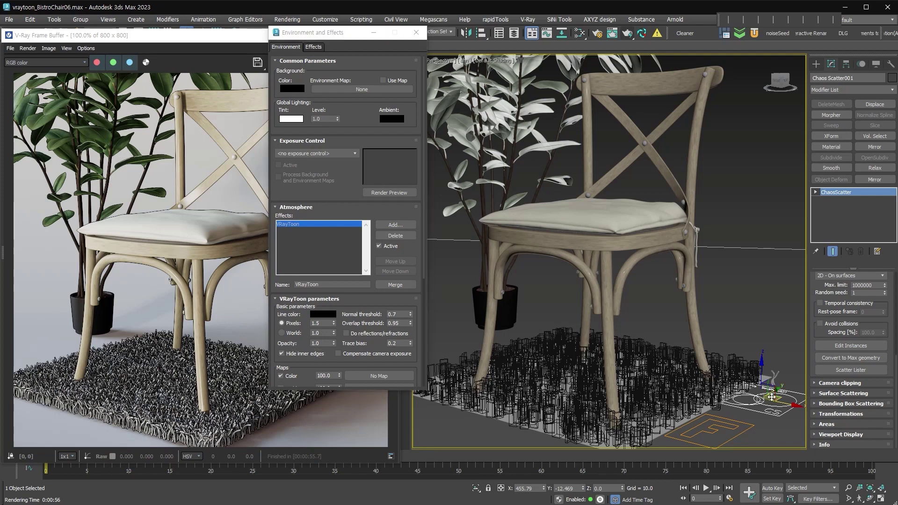
key("ctrl+z")
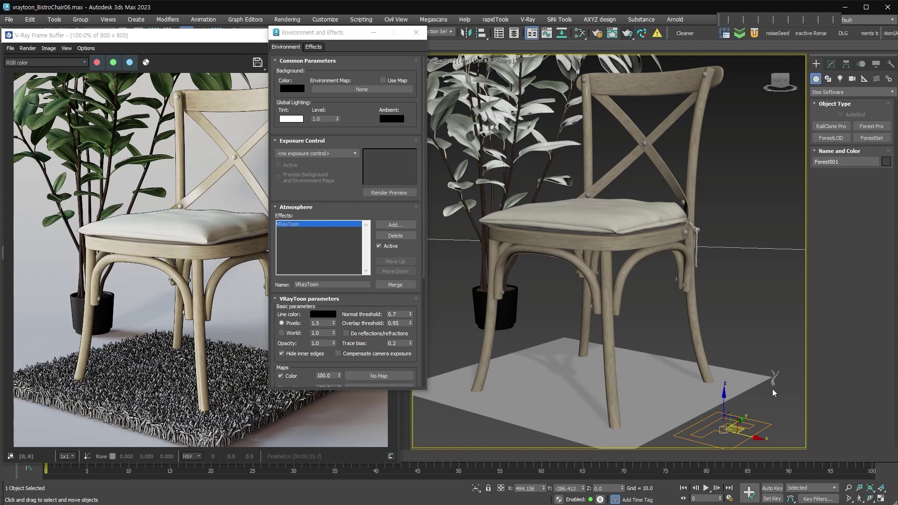
- Draw a rectangle spline about 789 by 829 units along the edges of the base under the chair
left_click(828, 79)
left_click(856, 139)
left_click_drag(564, 335, 620, 461)
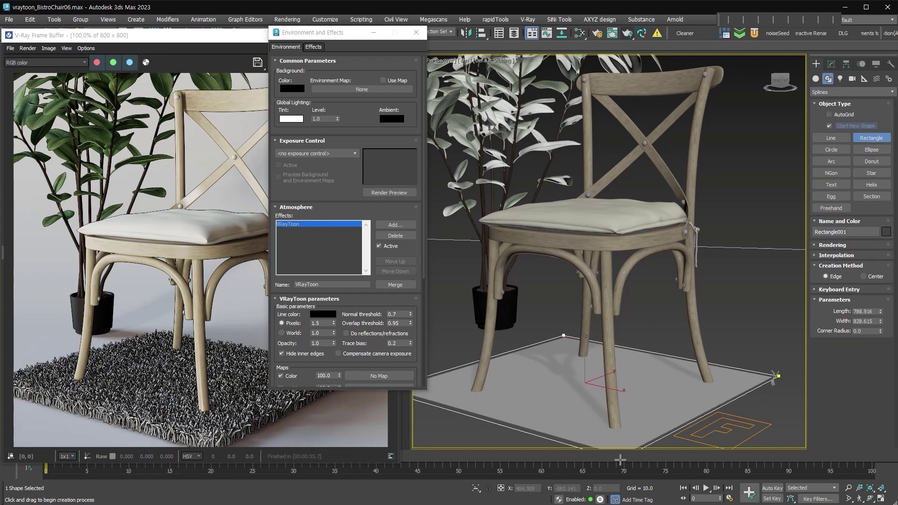
right_click(748, 424)
- Add Box001 and Box002 to the Forest object's geometry and Rectangle001 as its include area
left_click(747, 426)
left_click(830, 63)
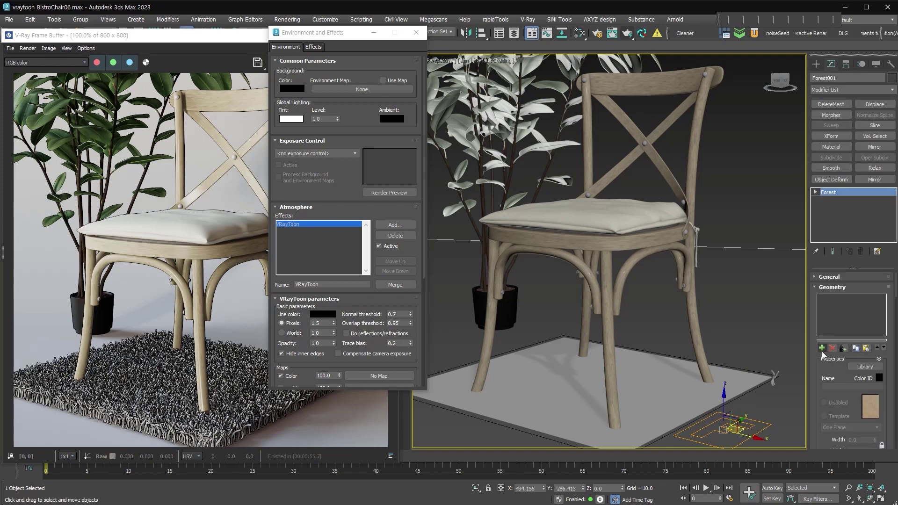
left_click(821, 349)
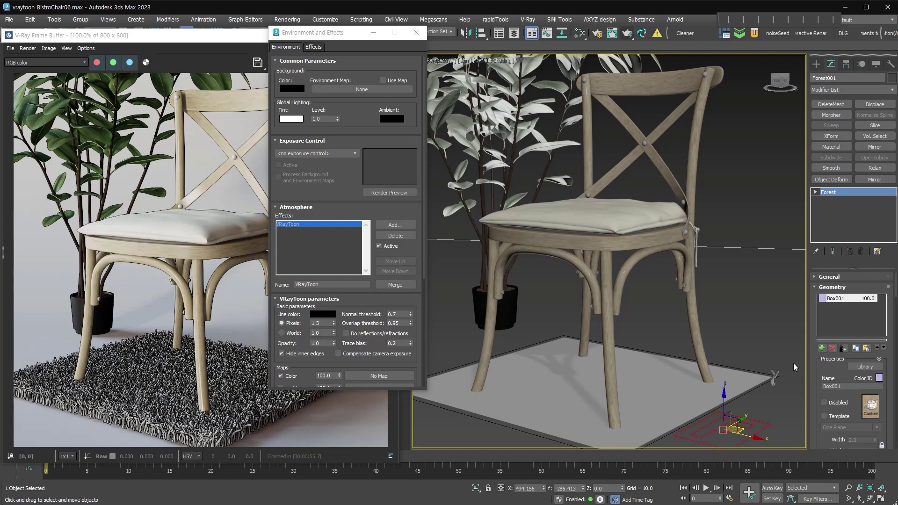
left_click(821, 349)
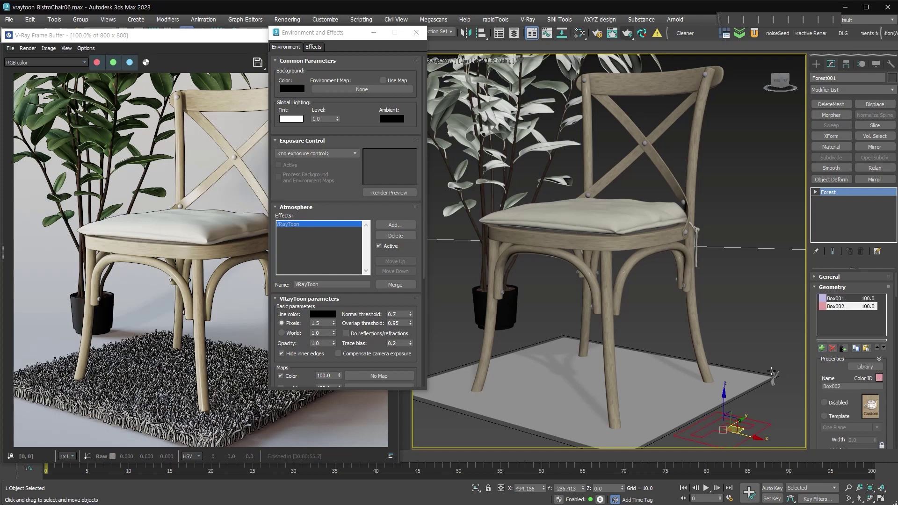
scroll(823, 413, "down", 5)
left_click(748, 421)
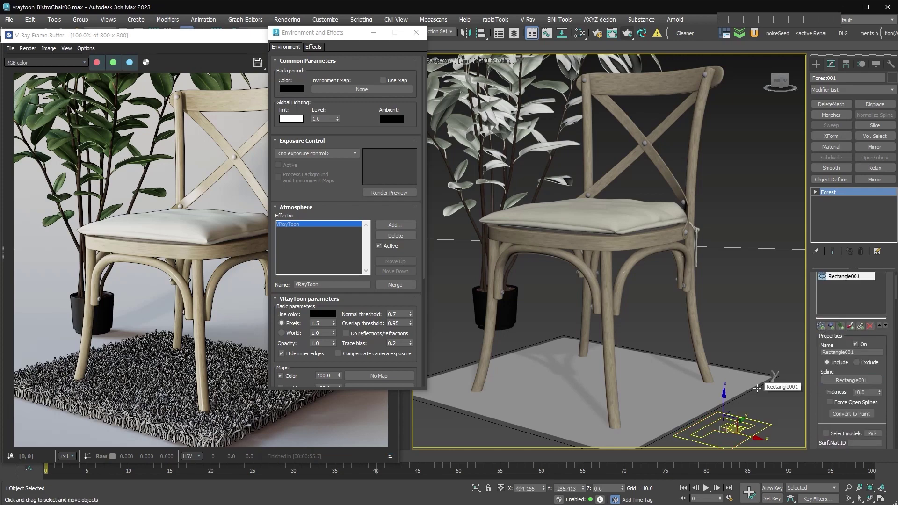
- Set the Forest object's density to 21000 units and its distribution map to Full
scroll(814, 305, "up", 2)
left_click(830, 299)
scroll(828, 350, "down", 3)
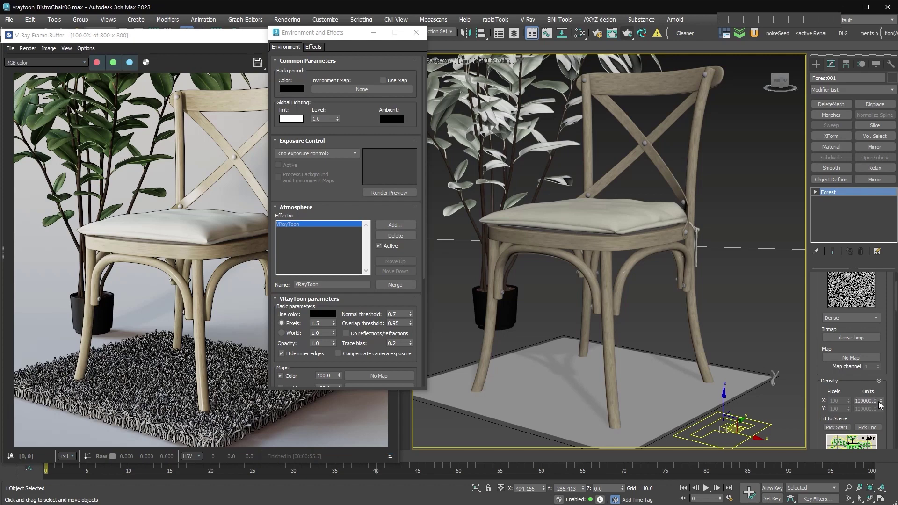
left_click_drag(880, 401, 881, 412)
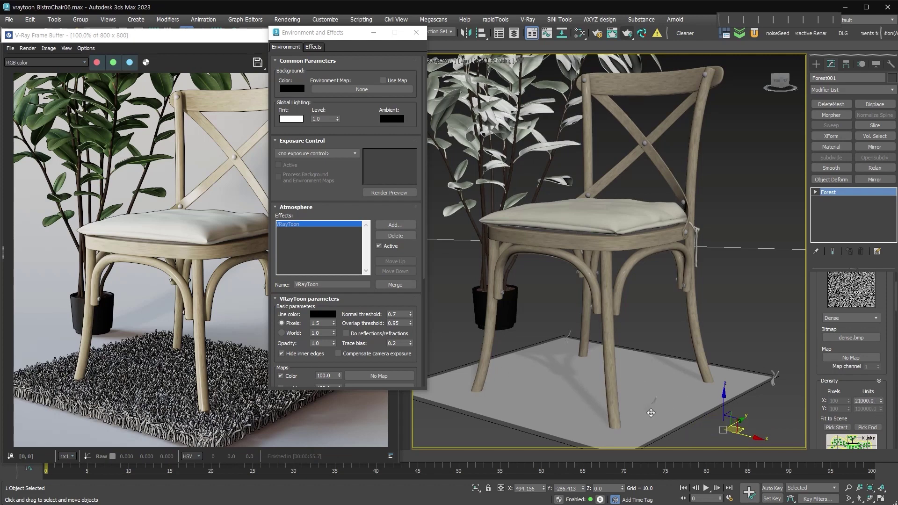
left_click(846, 321)
left_click(850, 333)
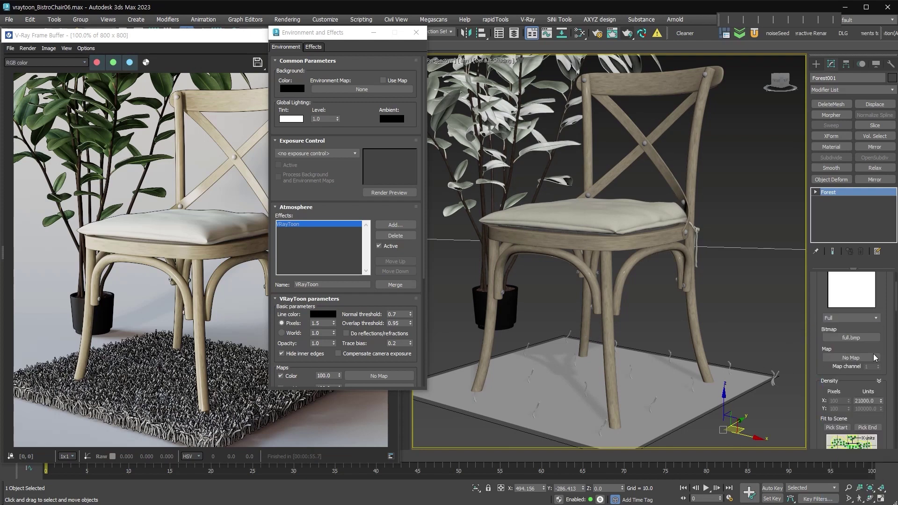
- Lower the Forest object's density units further to pack the strands closely across the base
left_click_drag(881, 400, 874, 412)
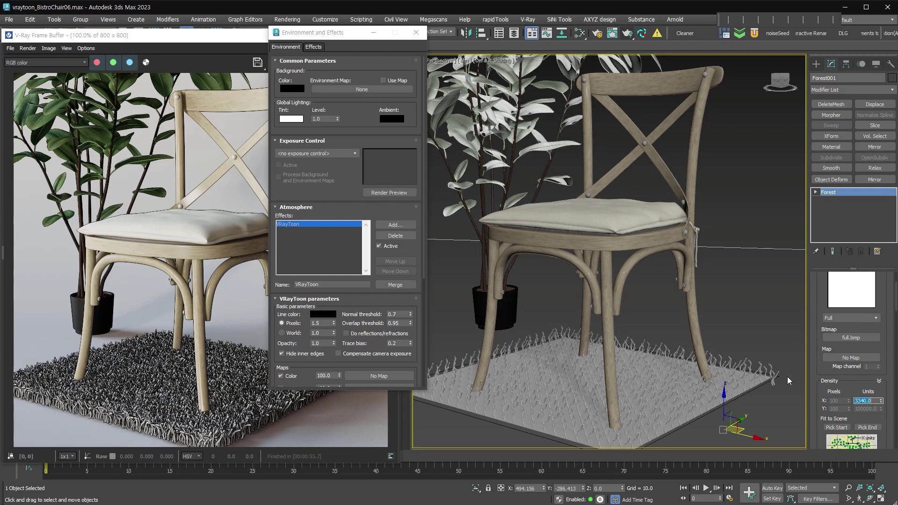
scroll(820, 383, "down", 2)
key("BackSpace")
type("5000")
key("Return")
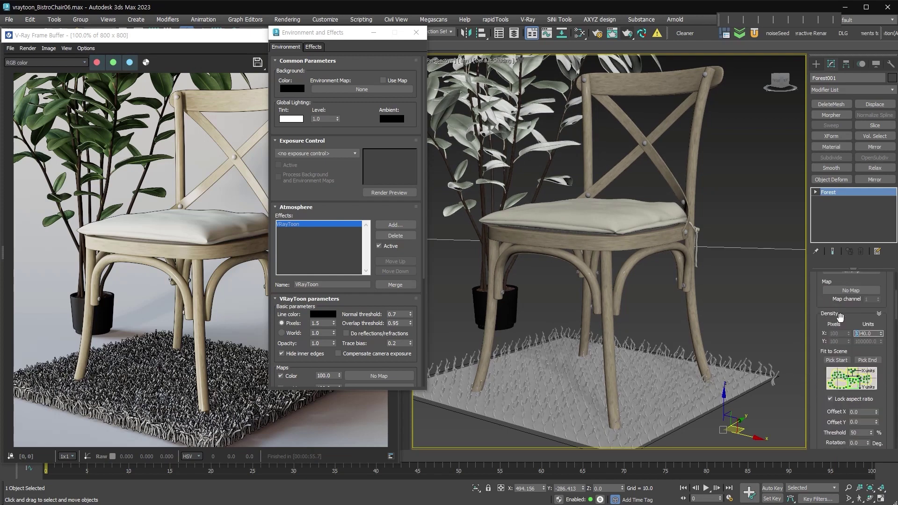
- Enable random rotation and random scale for the Forest object's strands
scroll(839, 357, "down", 5)
scroll(838, 357, "down", 3)
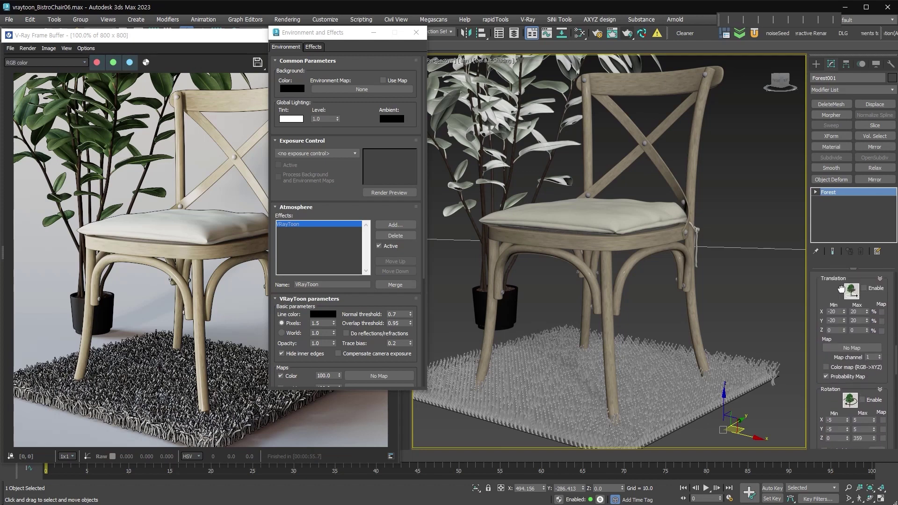
scroll(838, 357, "down", 2)
scroll(871, 331, "down", 1)
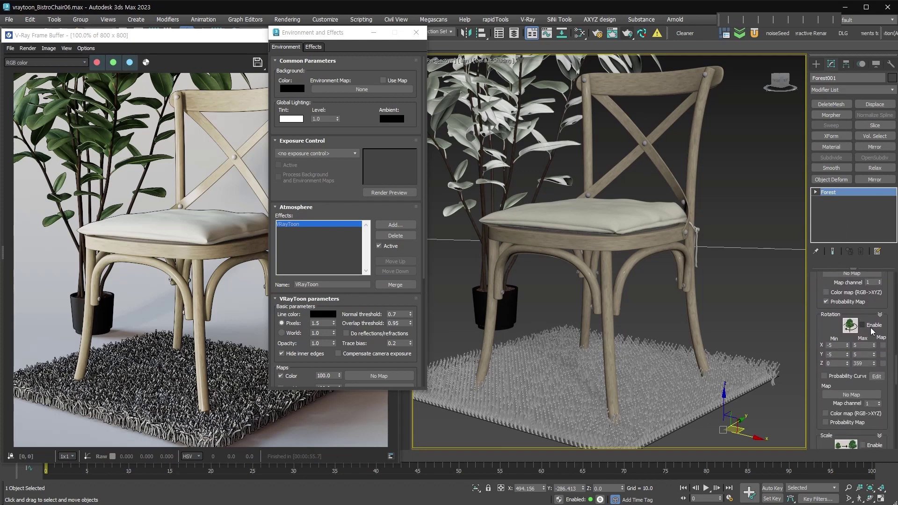
left_click(870, 328)
scroll(865, 396, "down", 3)
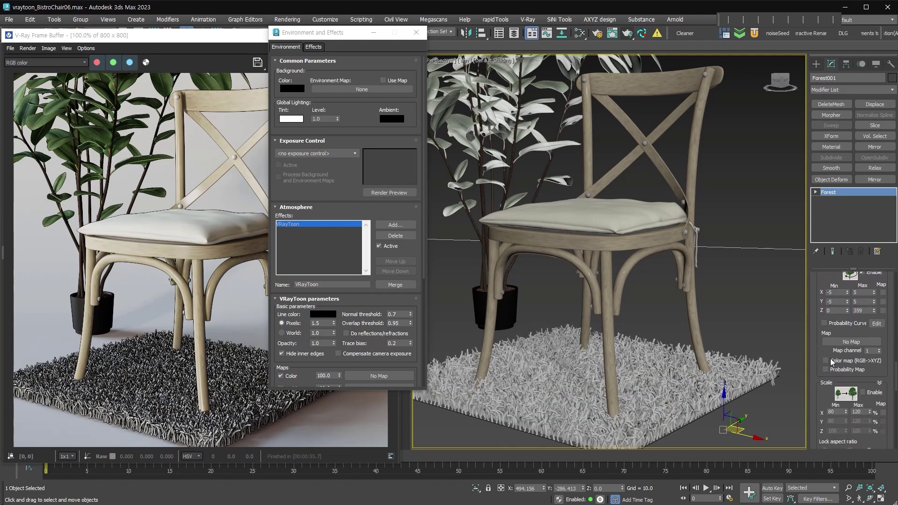
left_click(866, 395)
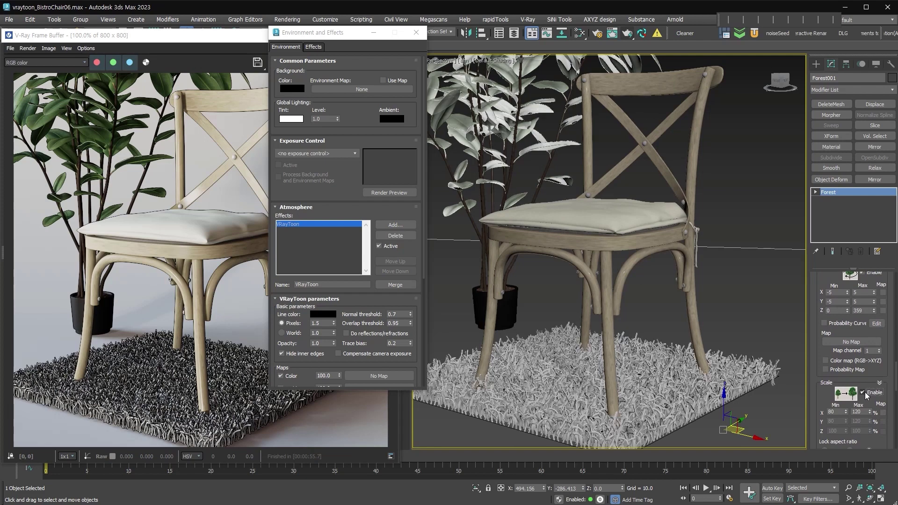
- Render the scene with the Forest strands and examine their outlines around the chair legs and the rug's edge
scroll(821, 278, "down", 10)
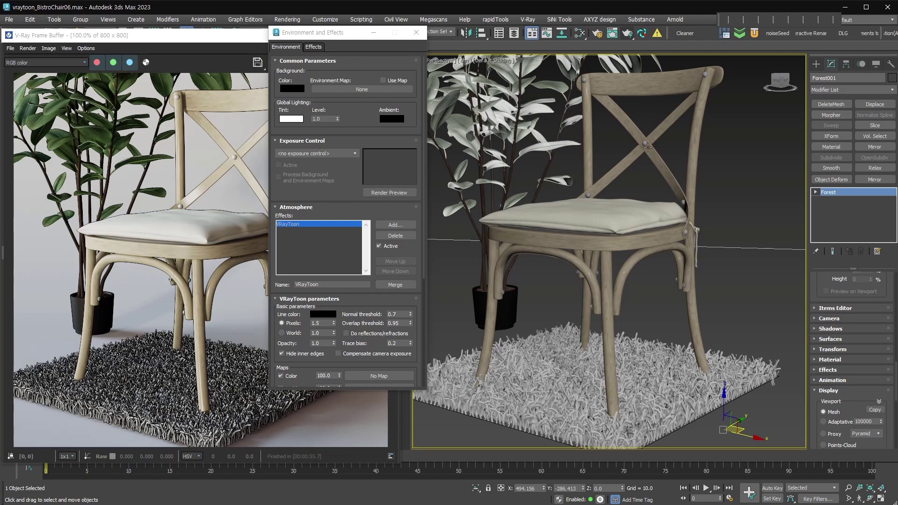
left_click(213, 34)
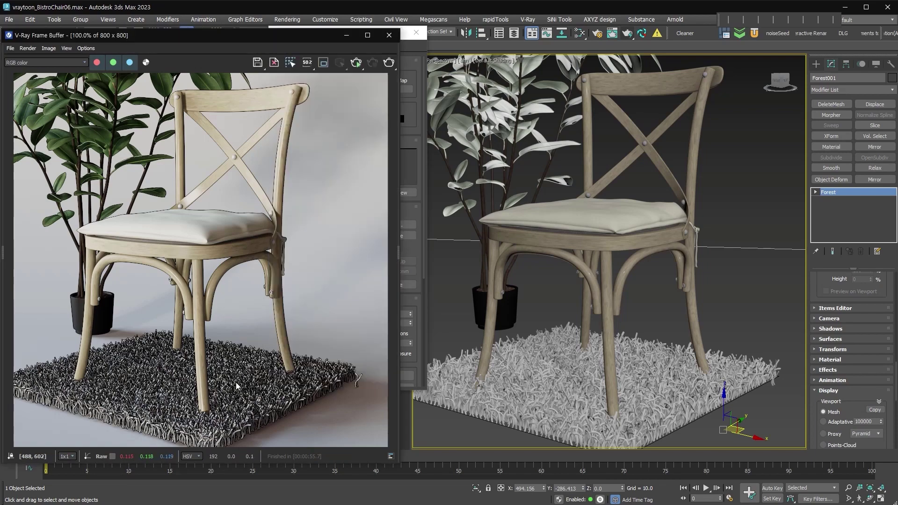
left_click(388, 62)
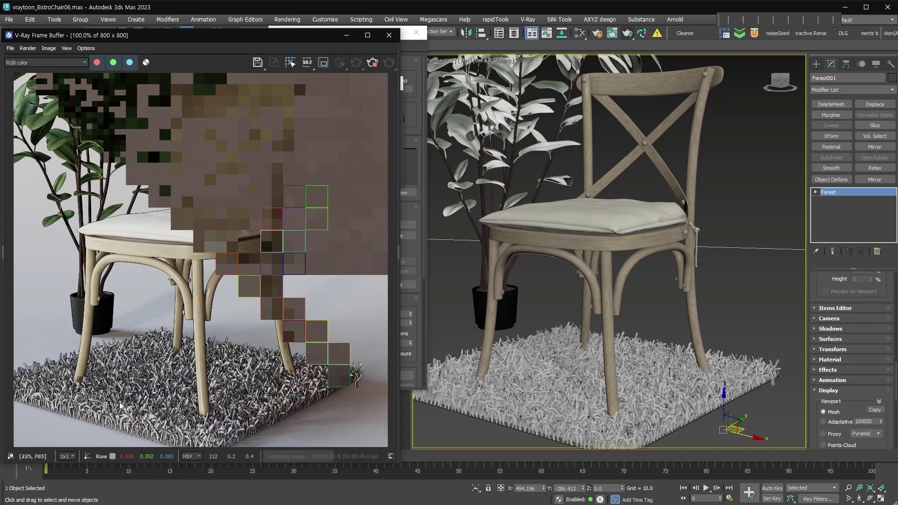
scroll(71, 399, "up", 1)
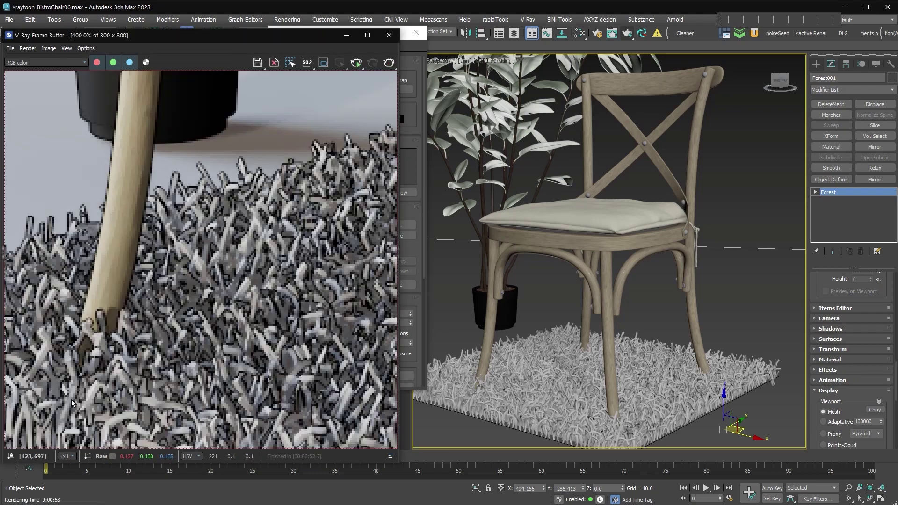
scroll(218, 298, "up", 1)
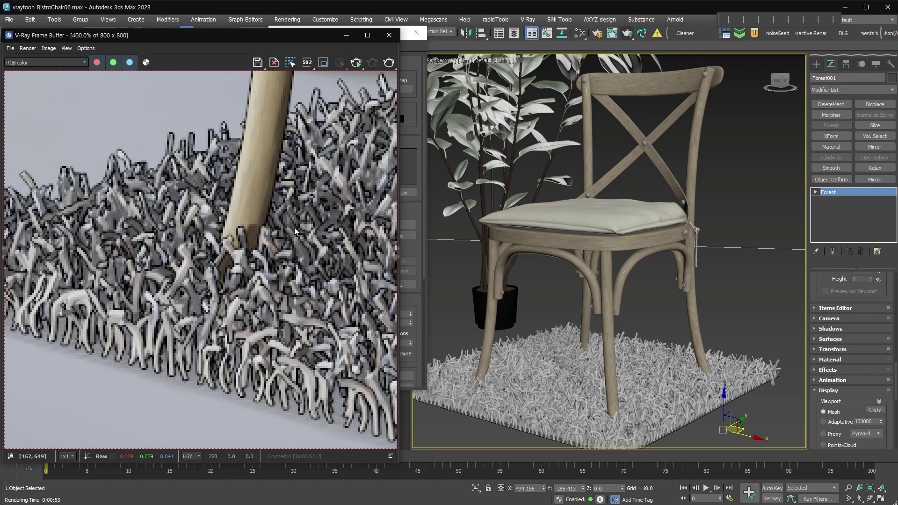
scroll(189, 276, "down", 2)
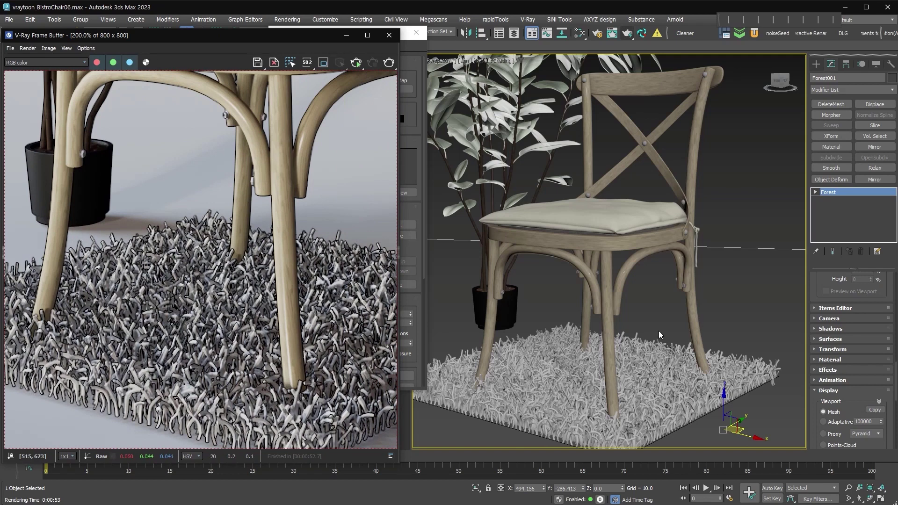
- Re-render the rug with the Forest density set to 540 units and place the VRayToon settings window beside the render
scroll(813, 322, "down", 5)
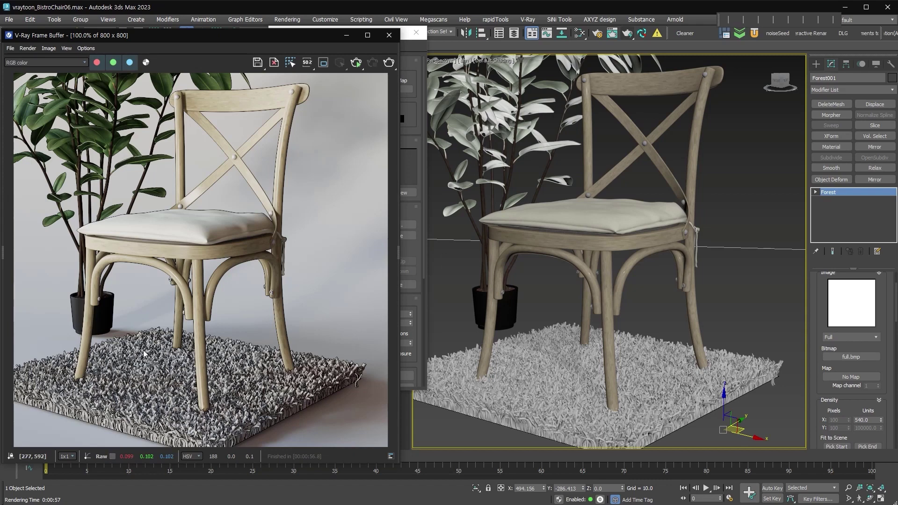
left_click(419, 159)
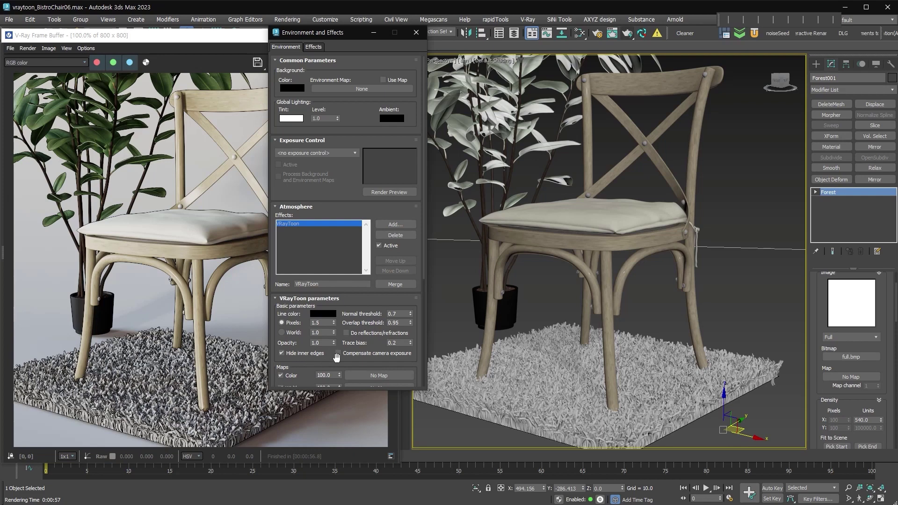
left_click_drag(336, 33, 481, 47)
left_click(311, 39)
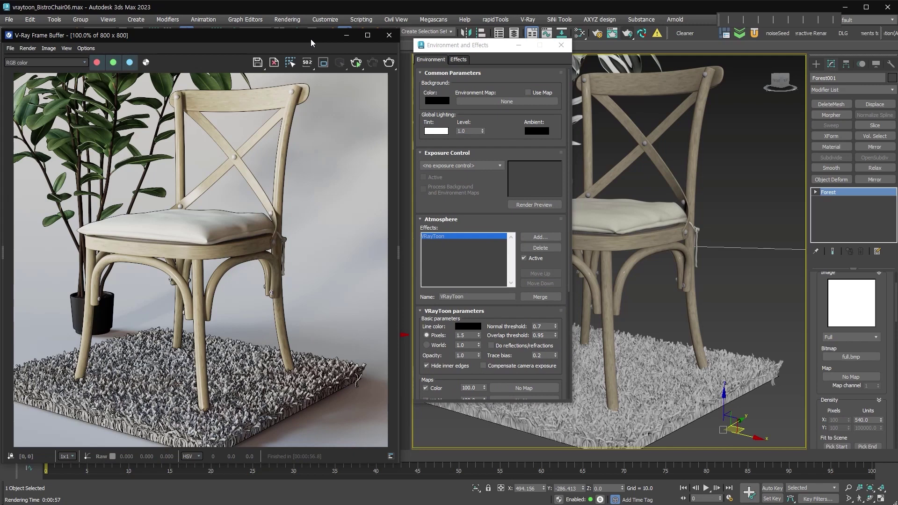